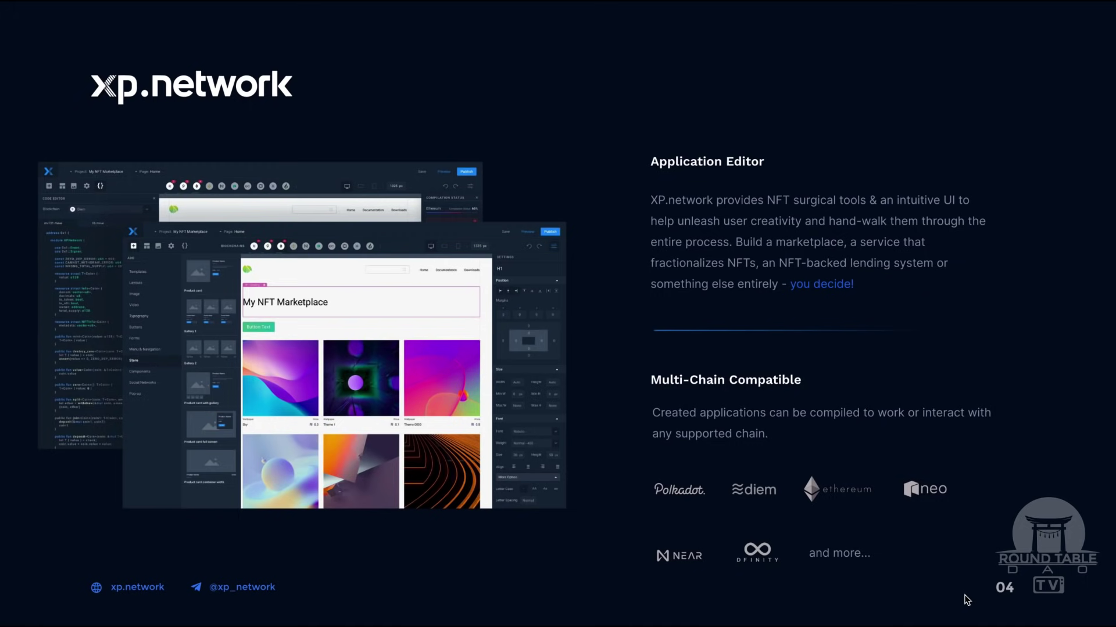
{"action": "key", "text": "Right"}
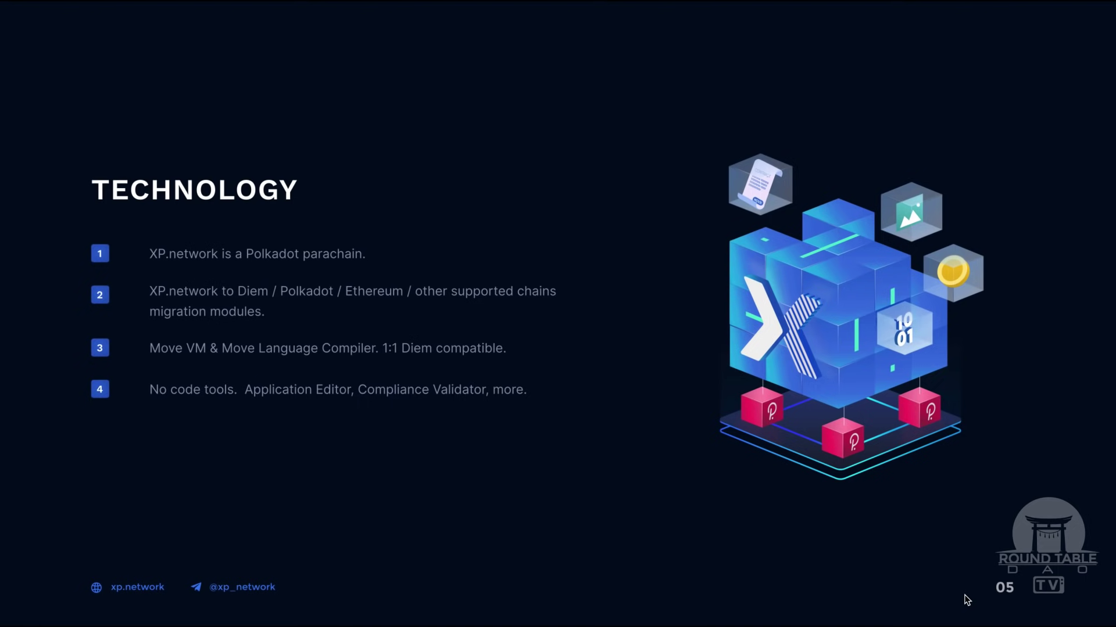
{"action": "key", "text": "Right"}
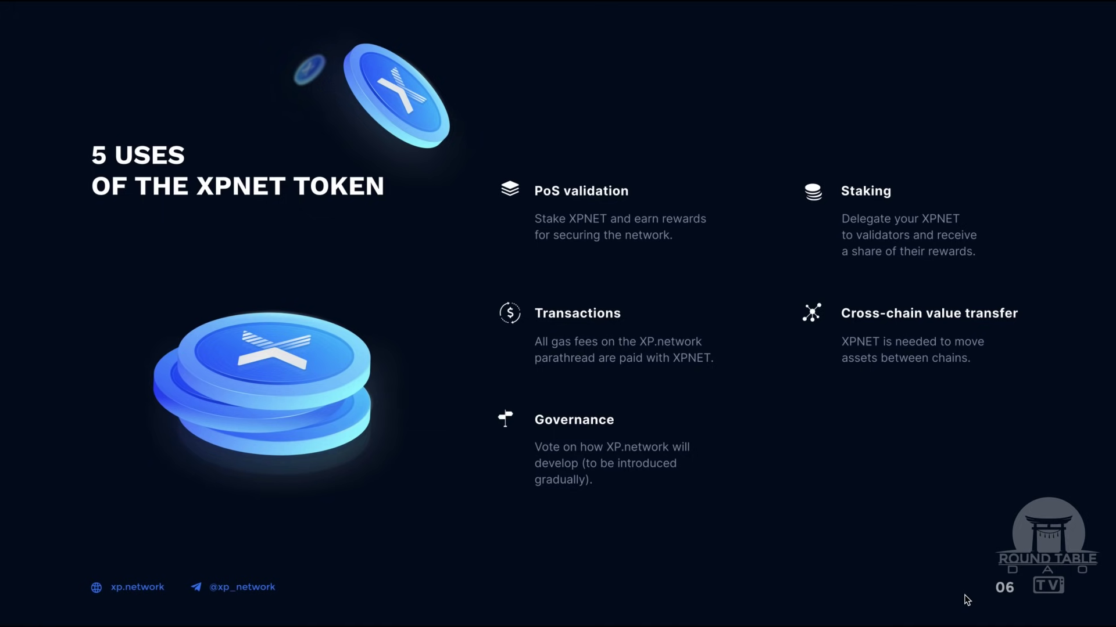
{"action": "key", "text": "Right"}
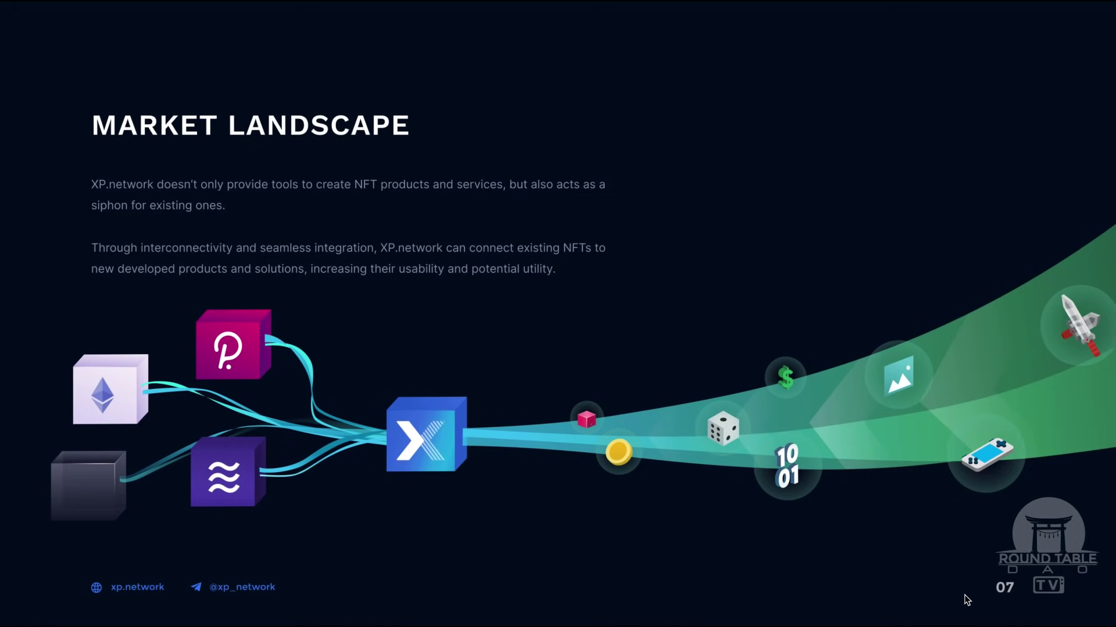
{"action": "key", "text": "Right"}
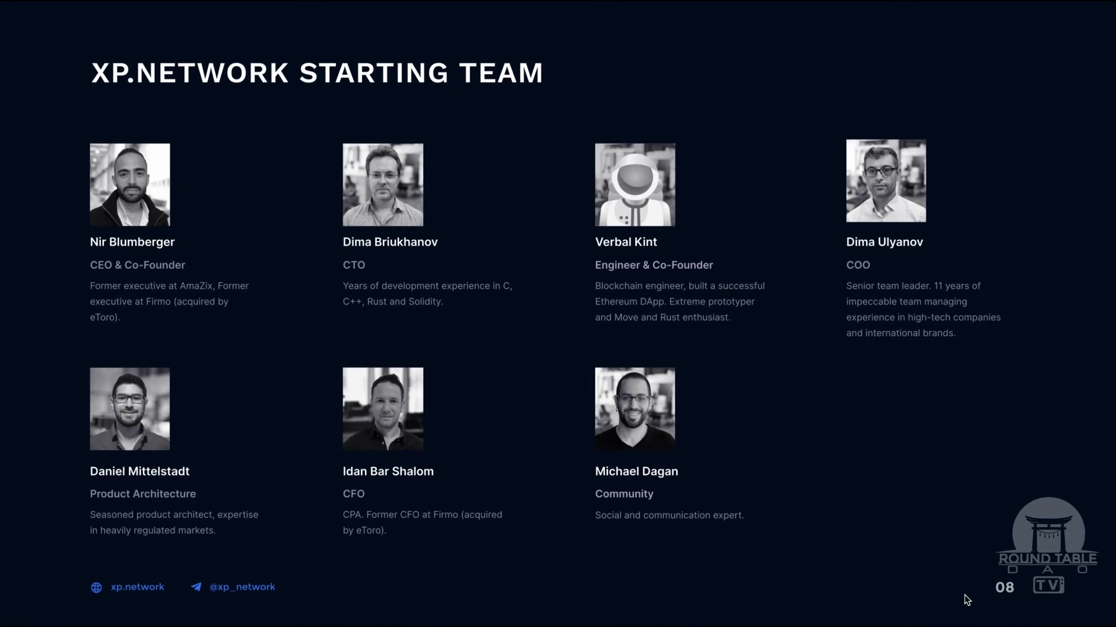
{"action": "left_click", "coordinate": [966, 599]}
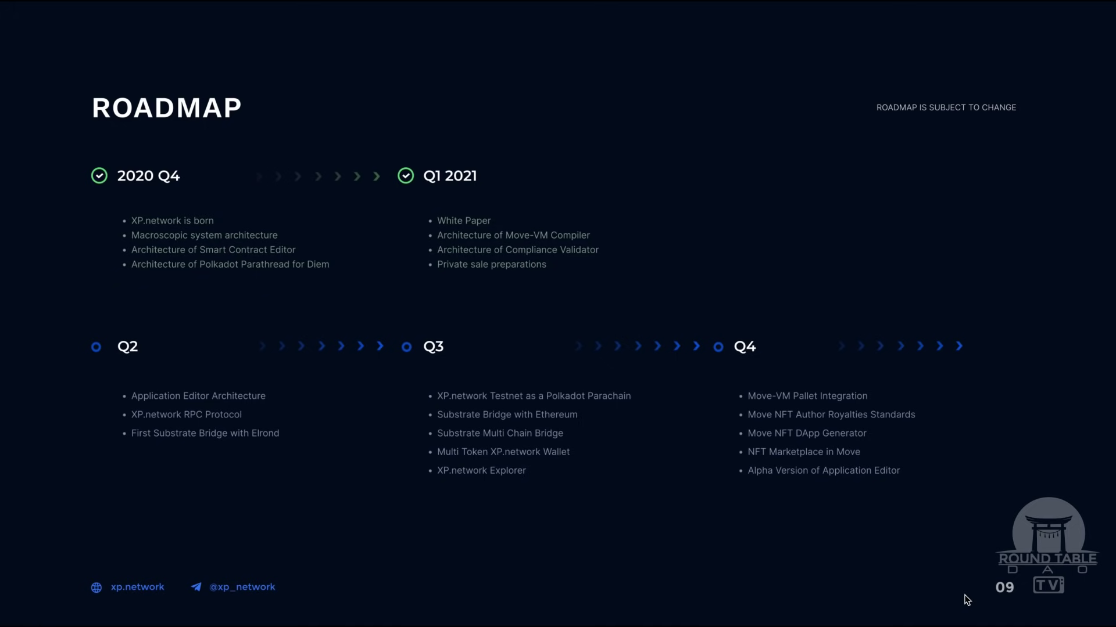
{"action": "key", "text": "Right"}
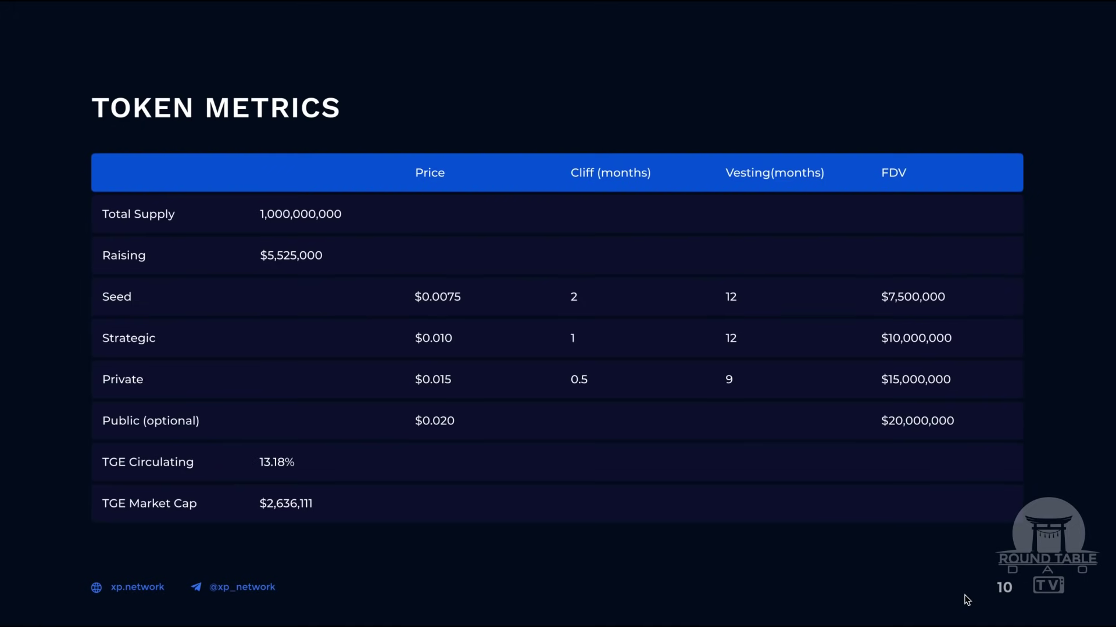